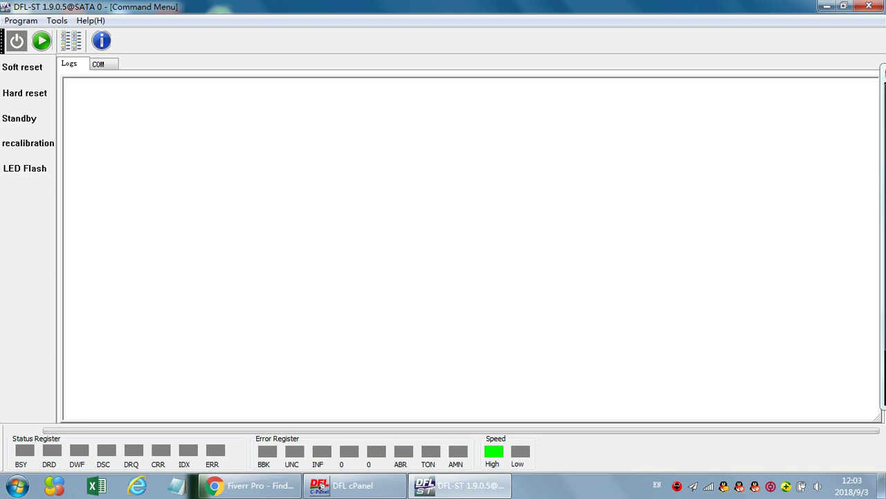
Step: Power up the drive and start searching for it
double_click(234, 11)
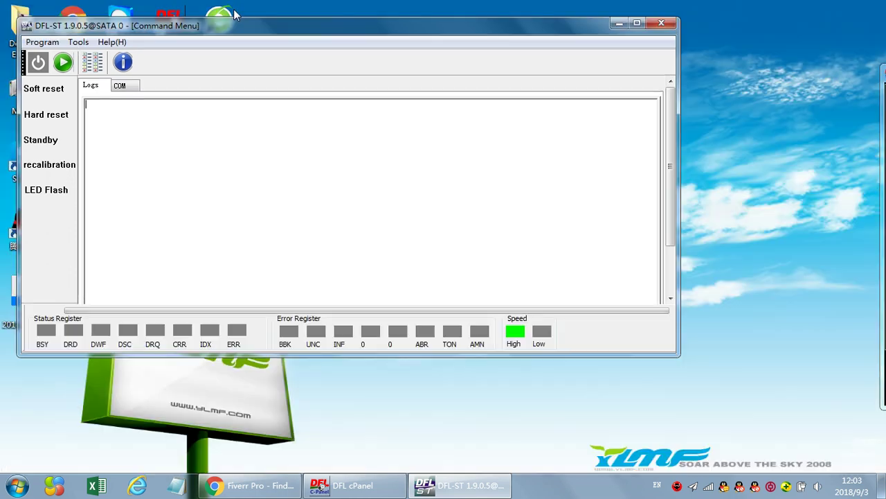
double_click(233, 10)
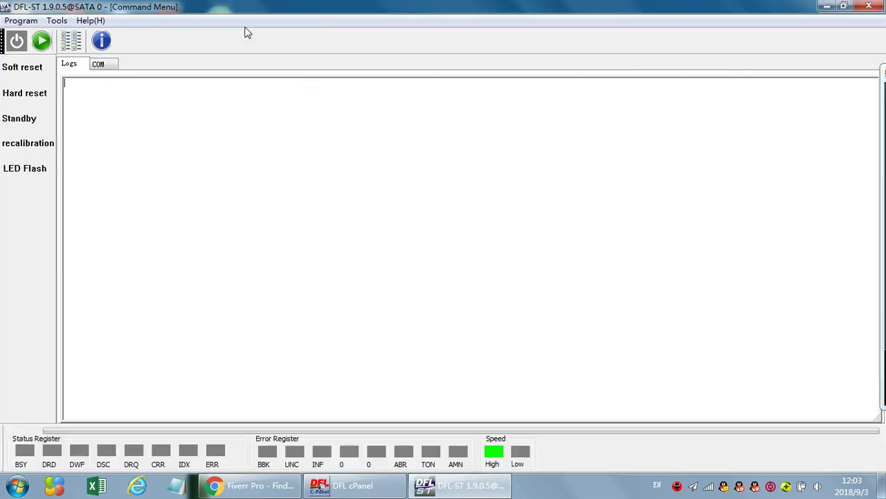
click(17, 41)
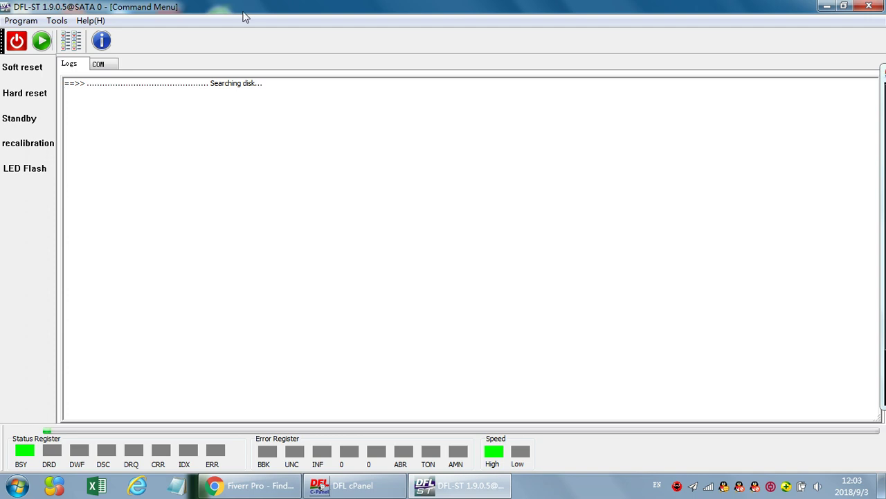
Step: Open the serial port to the drive at 38400 baud
click(104, 67)
click(70, 66)
click(103, 68)
click(169, 104)
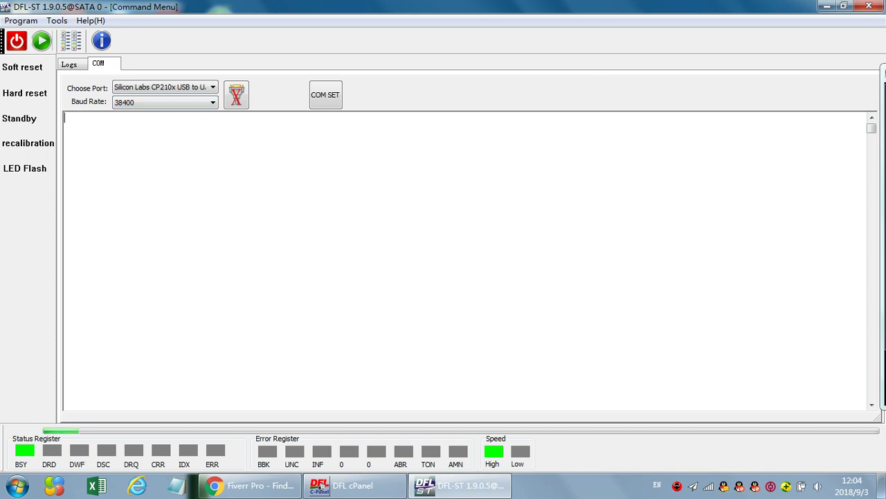
click(236, 95)
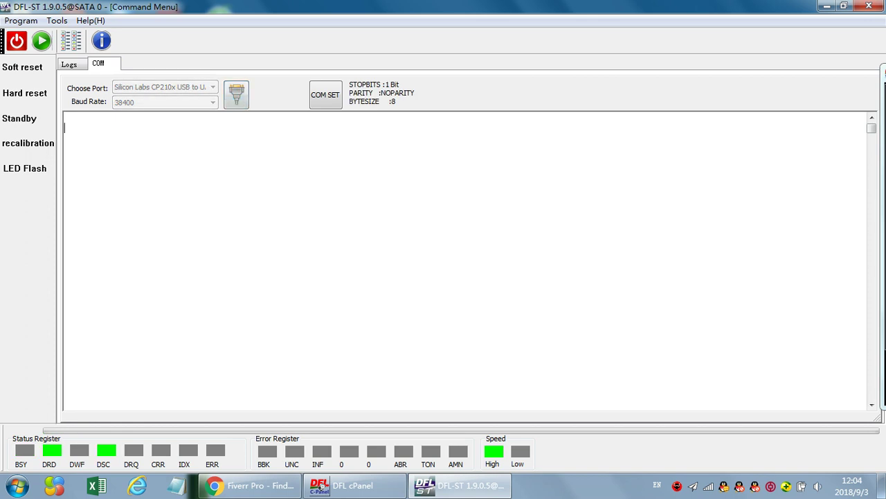
Step: Read the ST4000DM000 Lombard drive's details and load the Barracuda F3 utility
click(41, 40)
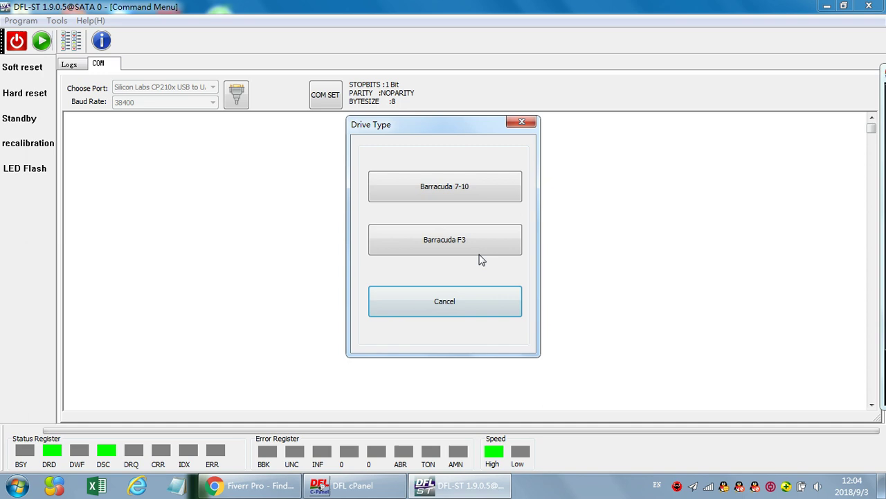
click(459, 240)
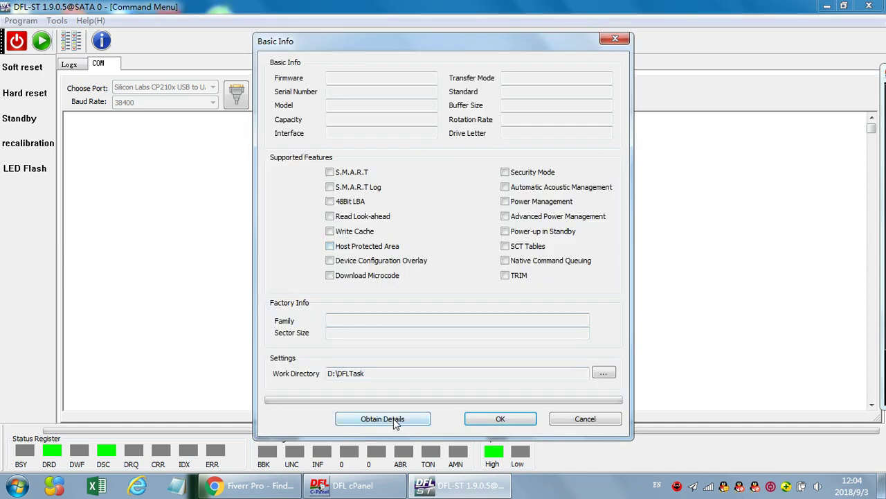
click(394, 419)
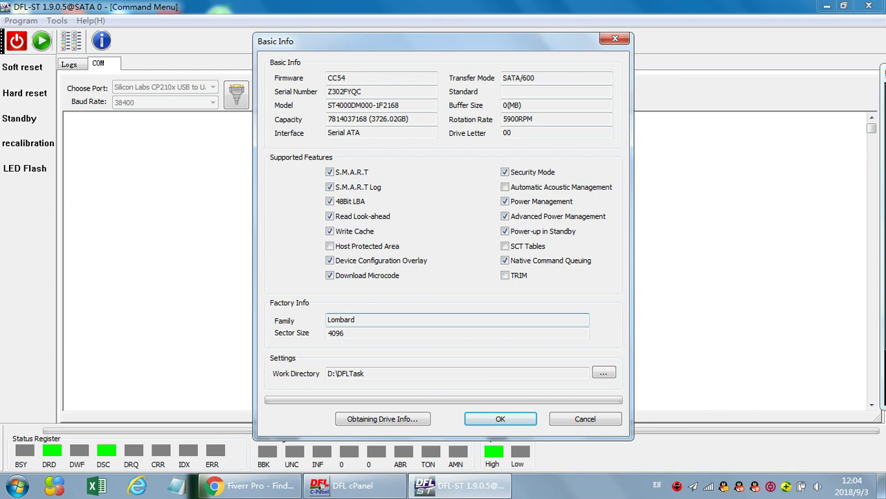
double_click(394, 315)
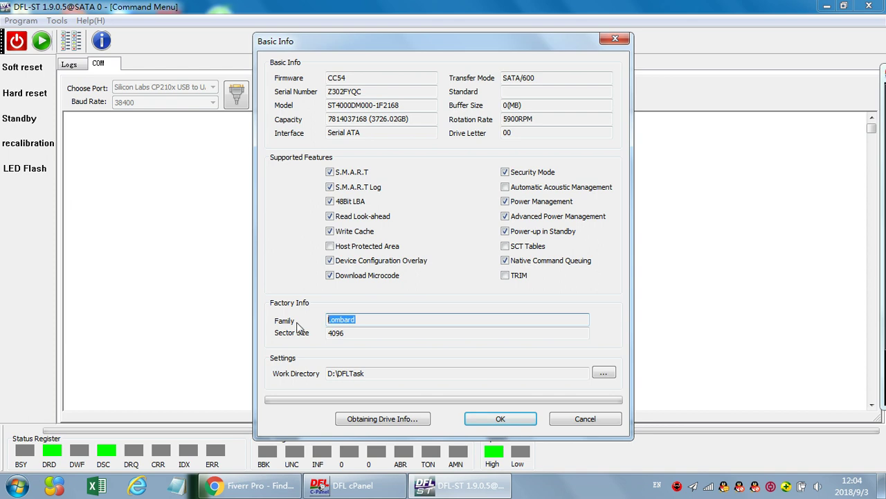
click(500, 418)
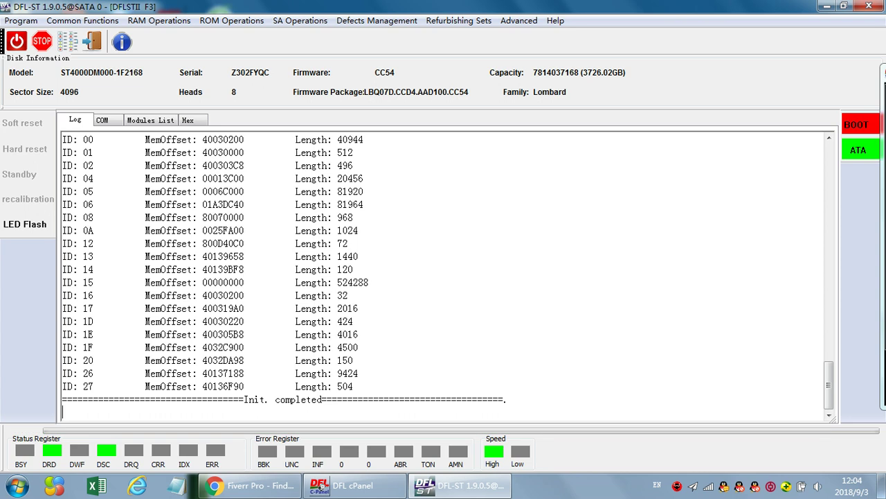
Step: Put the drive into ASCII diagnostic mode from the serial terminal with Ctrl+Z
click(104, 121)
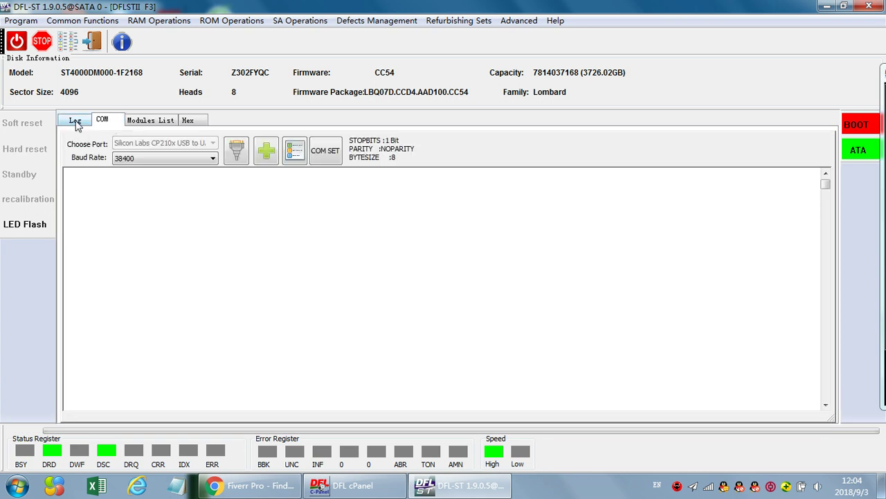
click(75, 120)
click(107, 125)
key(ctrl+z)
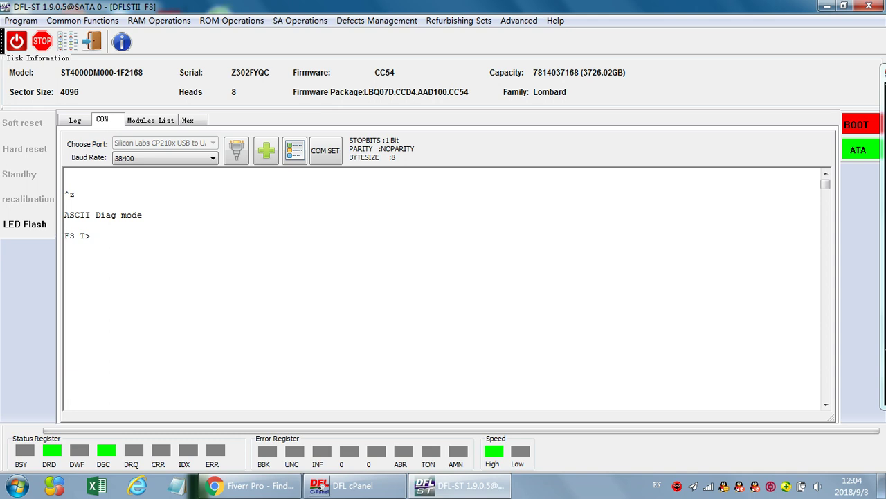
Step: Run V40 at the F3 T> prompt, then enter /1N1 to clear status logs and SMART
drag(79, 235, 91, 235)
click(91, 235)
text(V40)
key(Return)
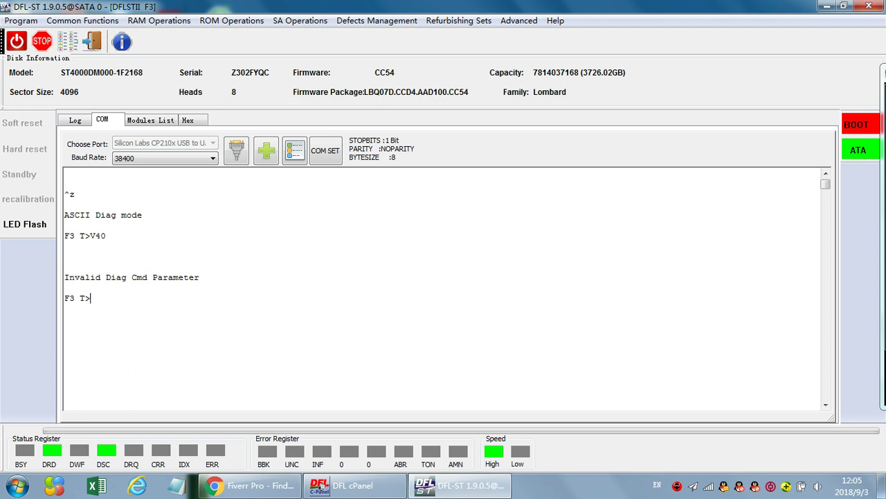
text(/1N1)
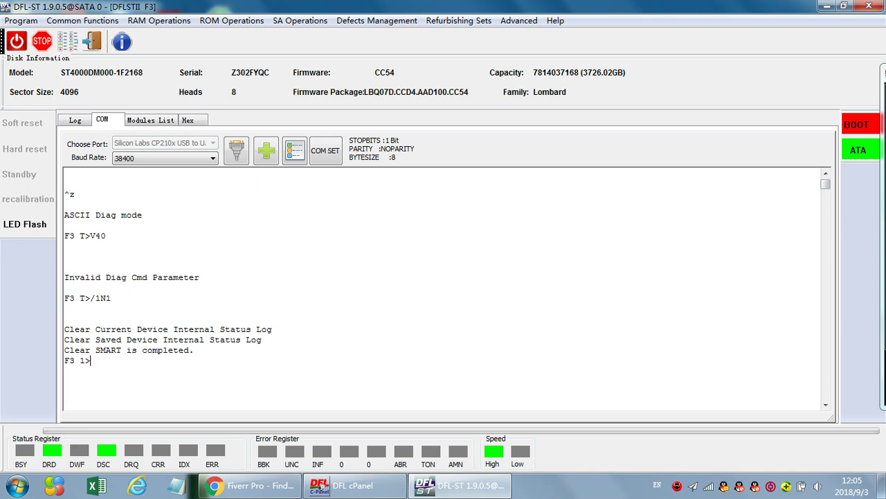
Step: Send ^l twice without response, then re-enter ASCII diagnostic mode at the F3 T> prompt
key(ctrl+z)
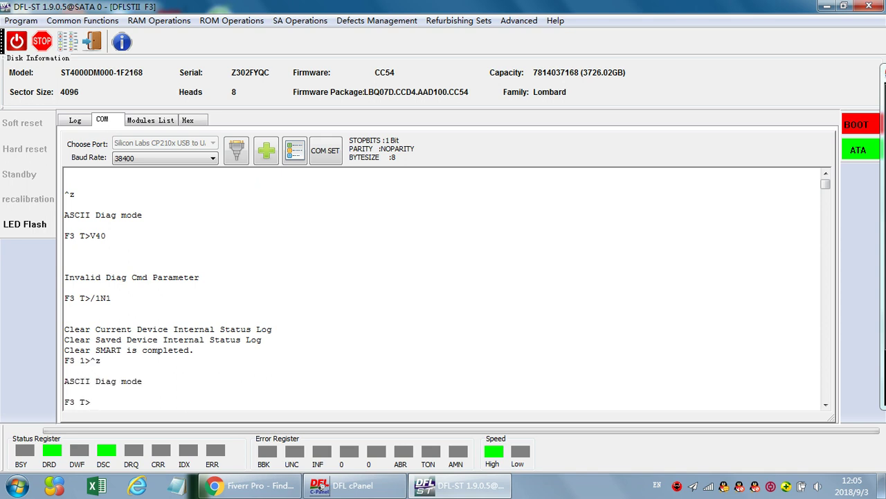
key(ctrl+l)
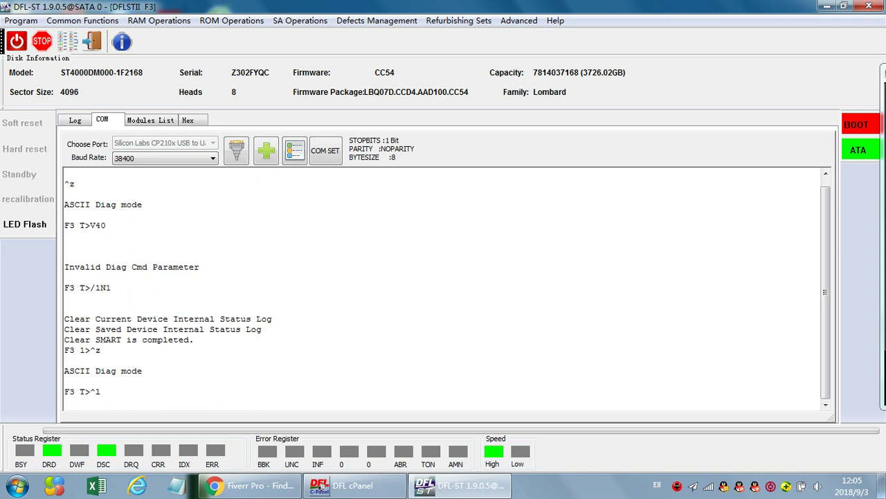
key(ctrl+l)
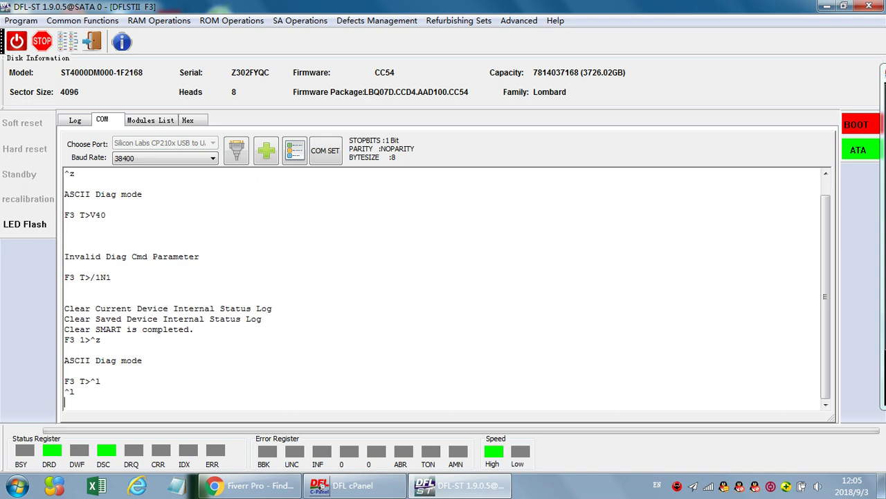
key(ctrl+z)
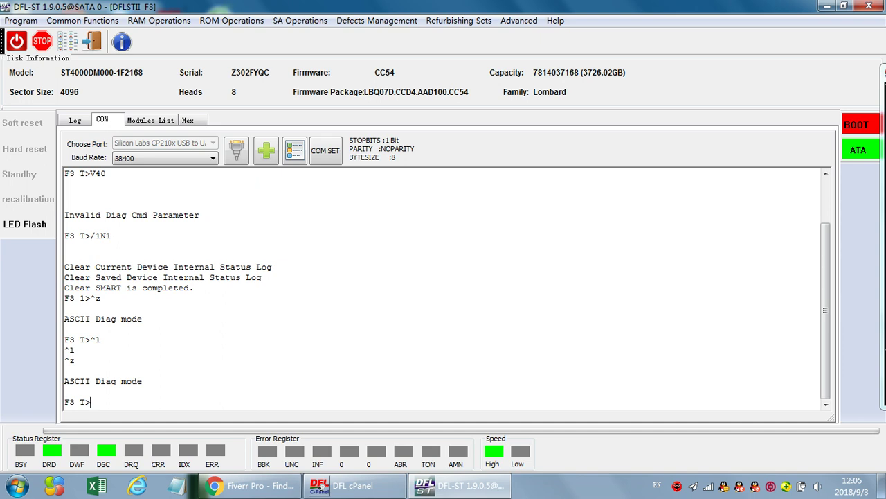
drag(65, 329, 67, 330)
click(65, 329)
Step: Run the Lombard Unlock Diag Mode repair from Common Functions and show the serial output
click(76, 21)
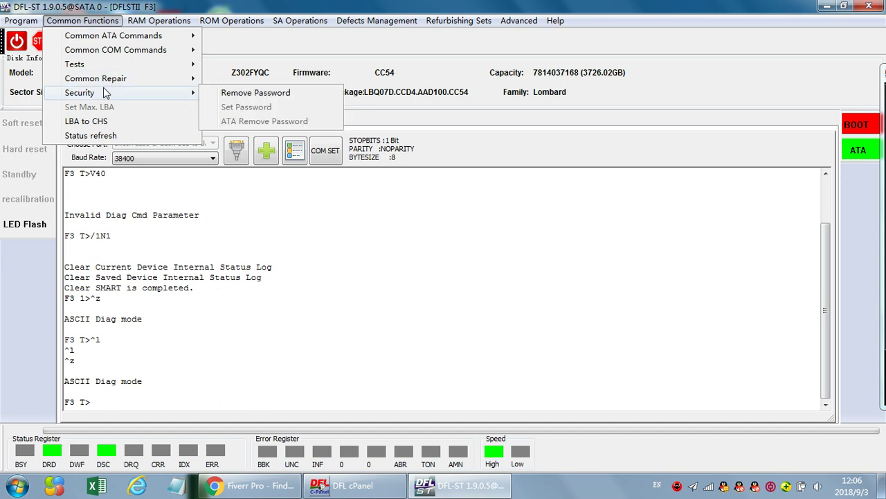
mouse_move(122, 83)
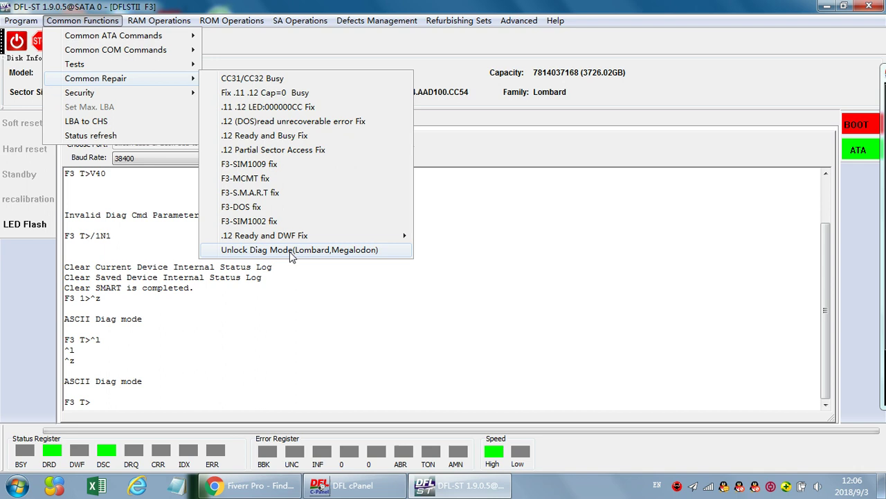
click(369, 251)
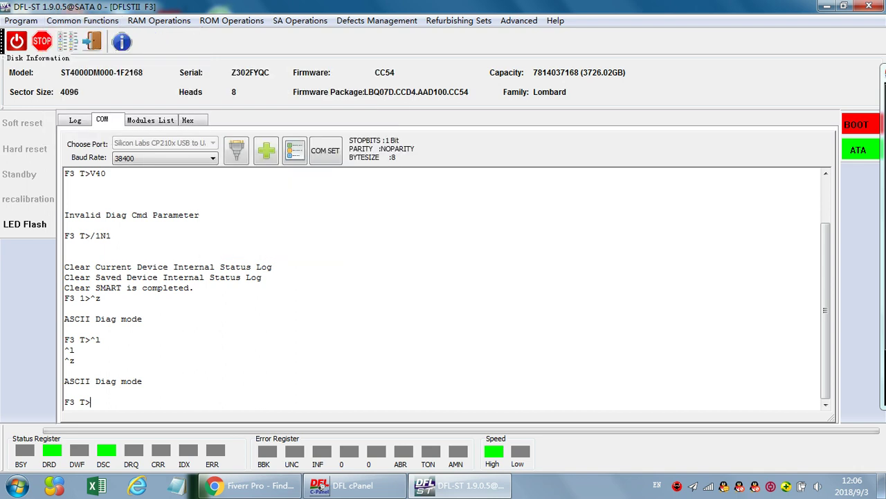
click(76, 120)
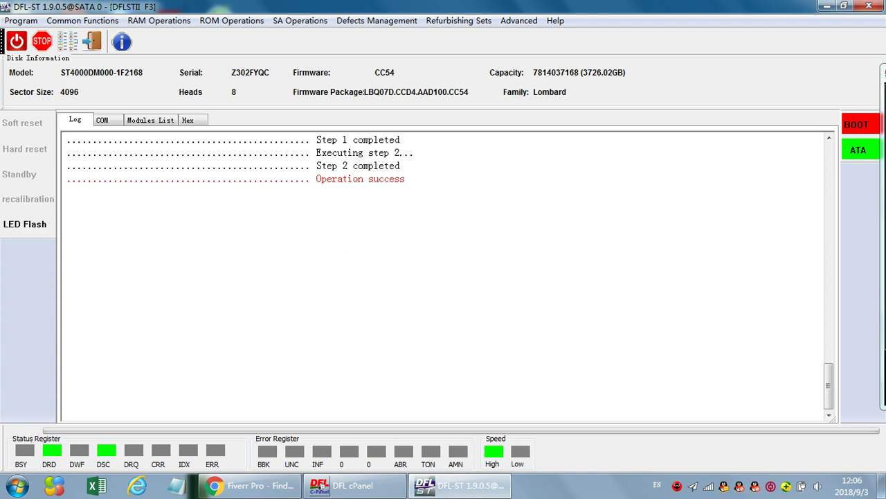
click(102, 120)
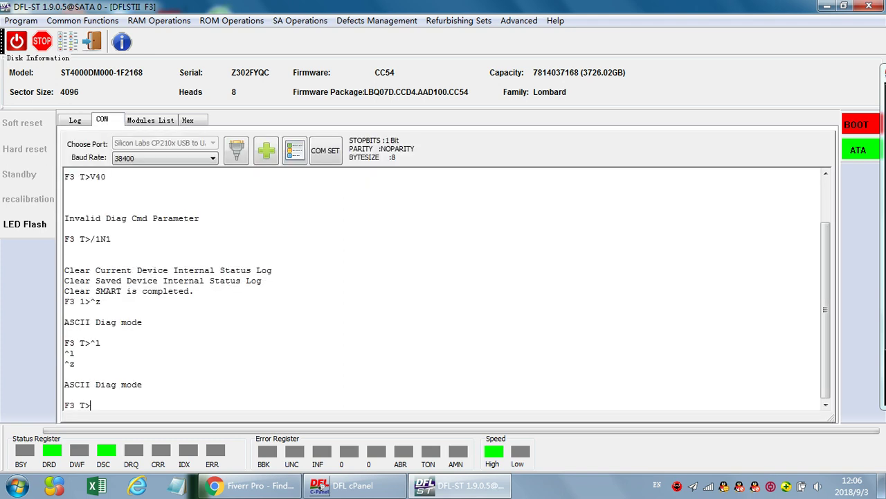
Step: Print the drive's LUXORLITE firmware and feature listing with ^l and scroll through it
key(ctrl+l)
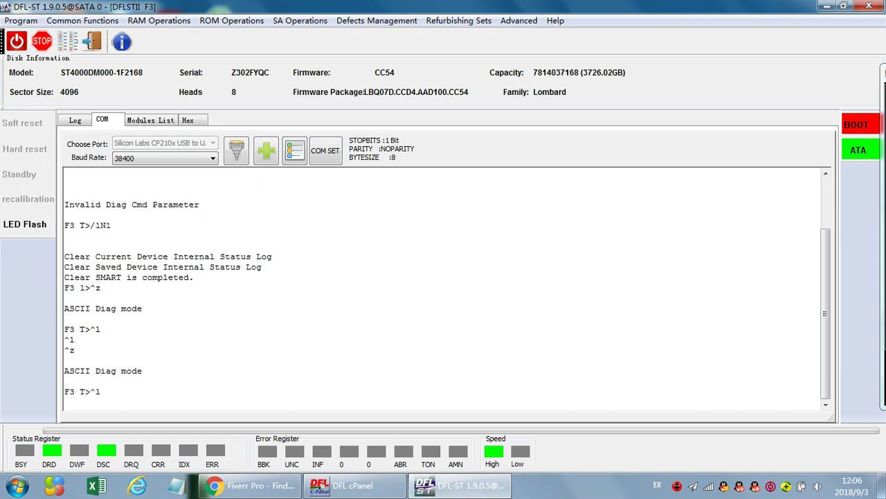
key(ctrl+z)
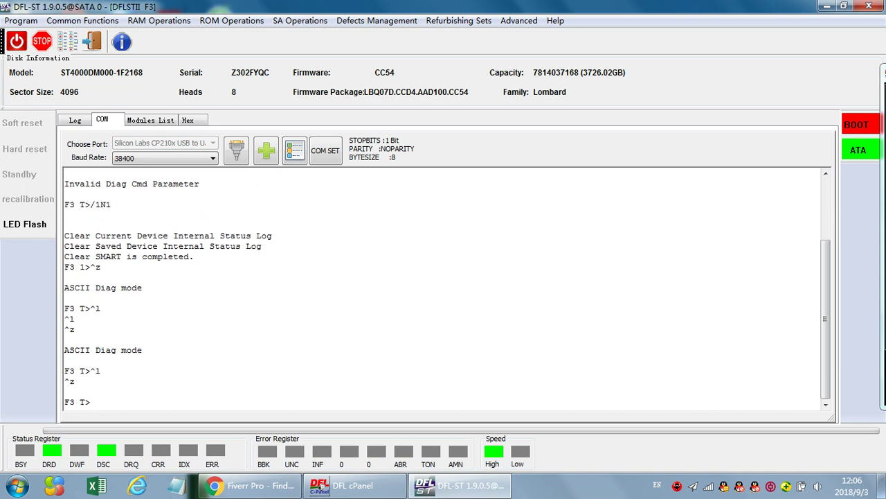
key(ctrl+l)
scroll(447, 287, up, 4)
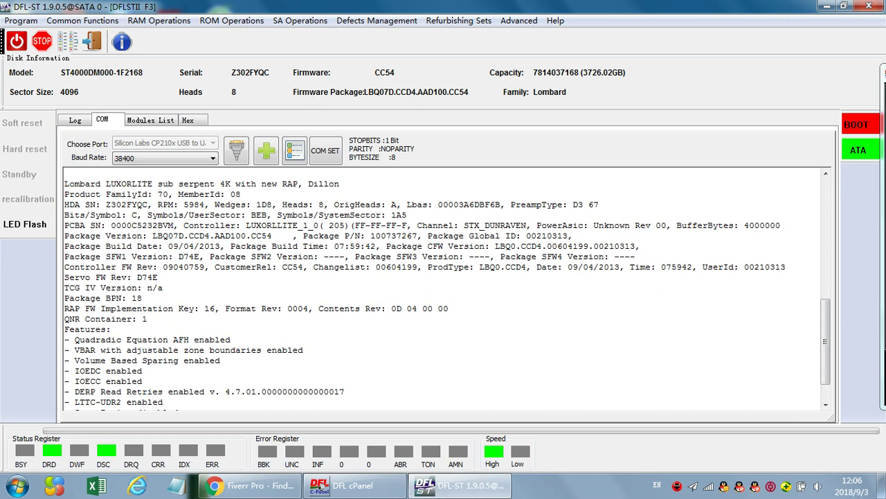
scroll(447, 287, down, 2)
scroll(448, 287, up, 1)
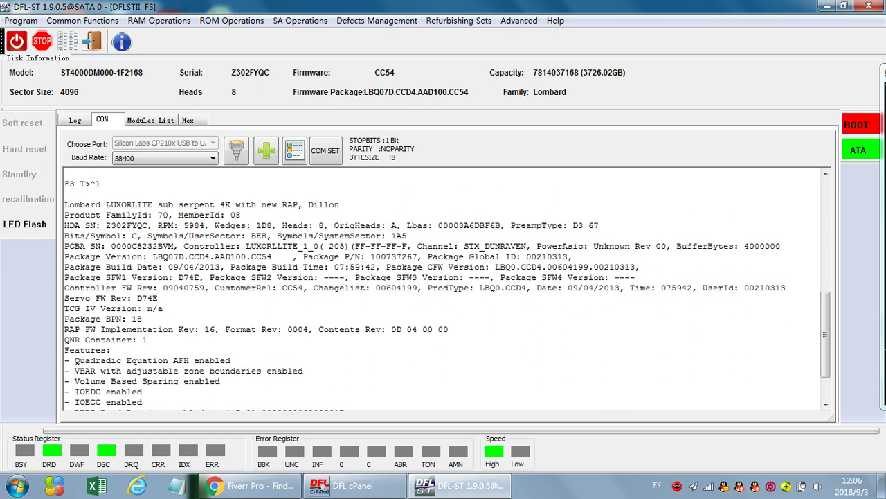
scroll(447, 287, down, 2)
scroll(448, 288, up, 8)
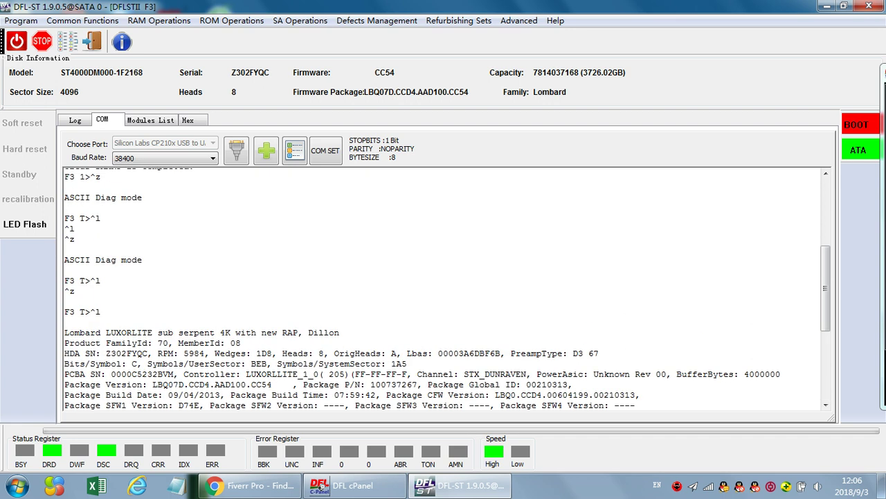
scroll(448, 287, down, 8)
scroll(448, 288, up, 4)
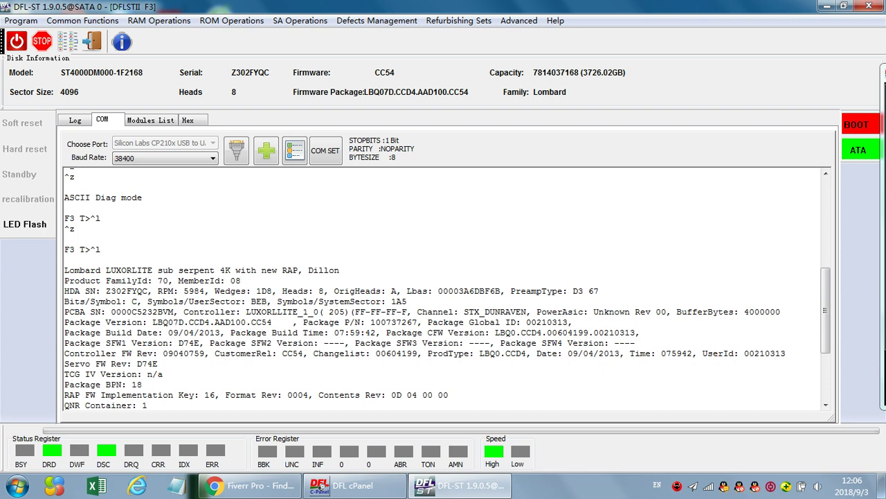
Step: Check the PreampType value in the listing, then return to the F3 T> prompt
drag(510, 291, 606, 291)
click(582, 291)
scroll(577, 291, down, 4)
scroll(577, 291, up, 10)
scroll(589, 256, down, 6)
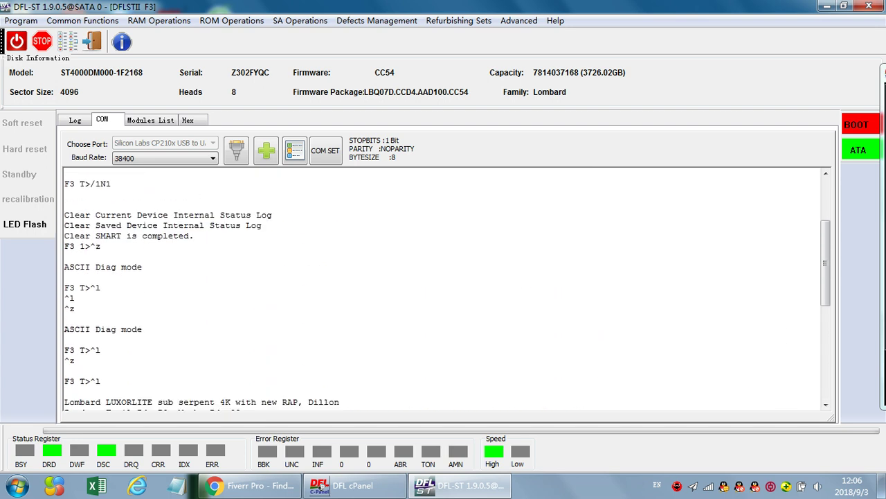
scroll(443, 291, down, 2)
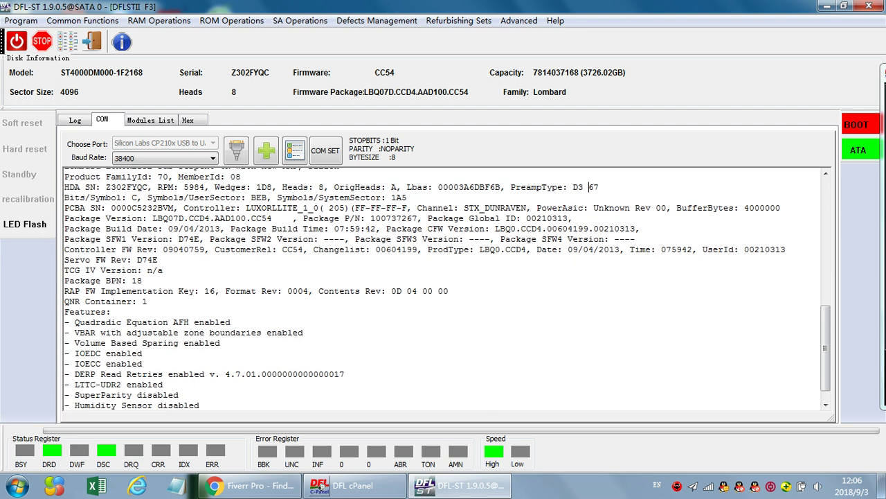
scroll(447, 288, up, 2)
scroll(447, 289, down, 1)
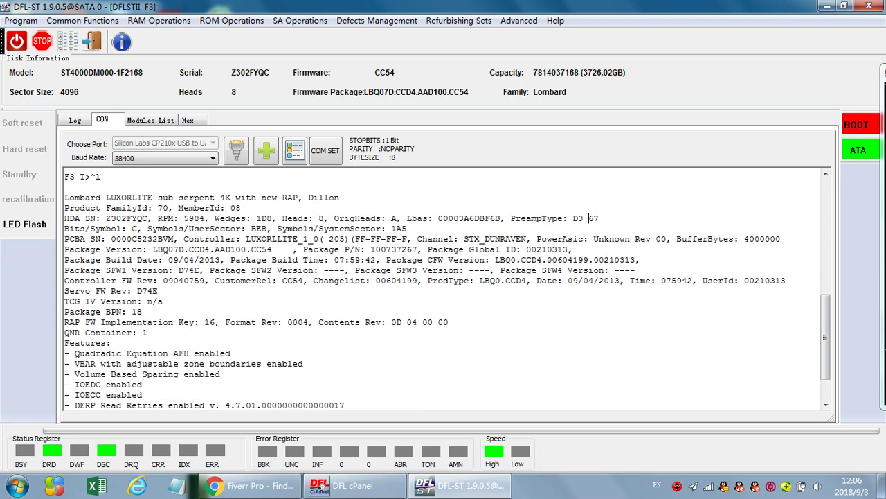
scroll(448, 289, down, 2)
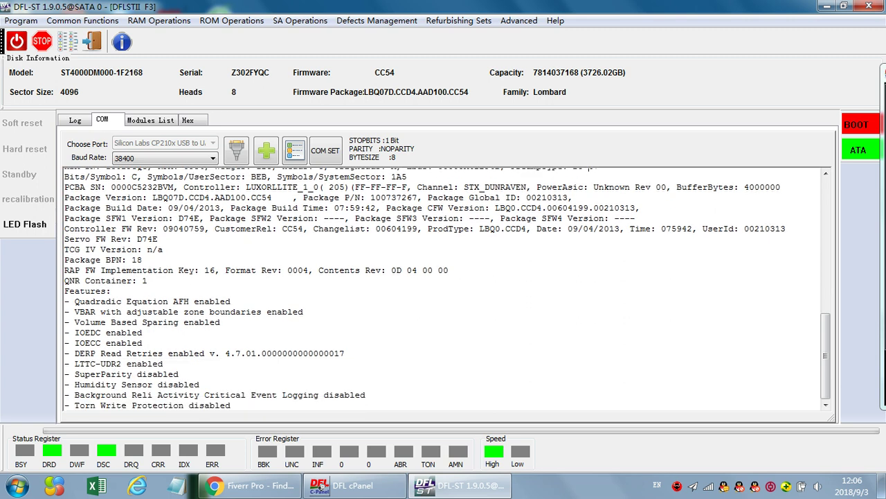
scroll(447, 289, up, 1)
scroll(447, 289, down, 1)
key(ctrl+z)
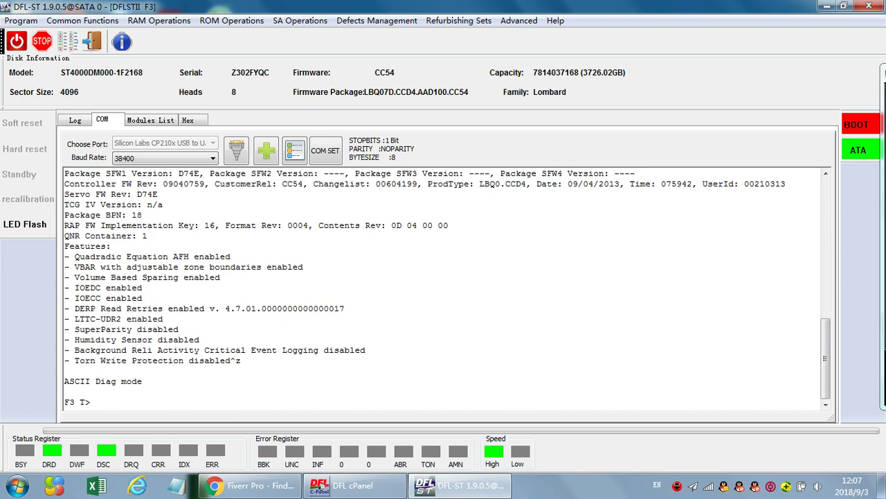
Step: Run V40 to show the nonresident GList, which has 0 entries
text(V40)
key(Return)
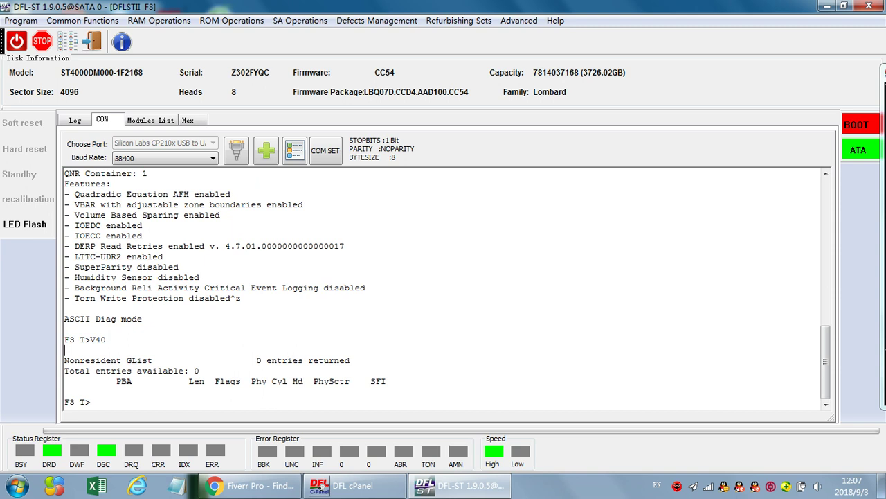
scroll(443, 291, up, 15)
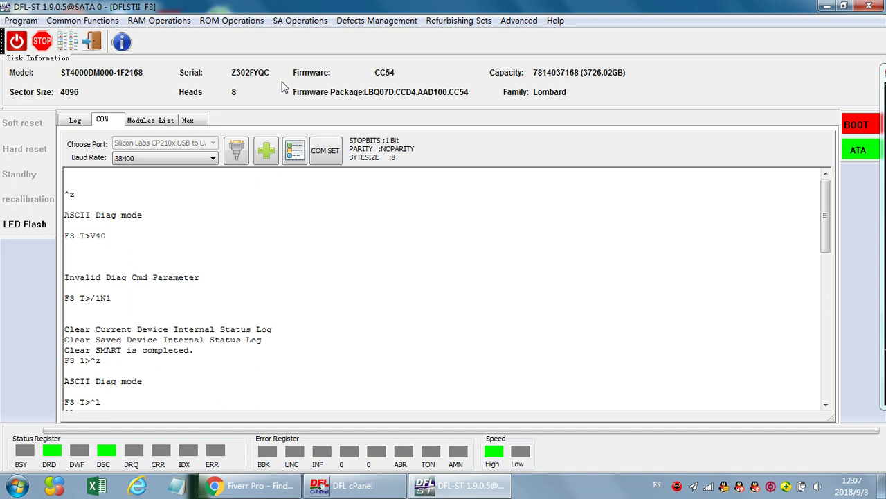
Step: Run Unlock Diag Mode (Lombard,Megalodon) from Common Repair, then close SA Operations
click(83, 20)
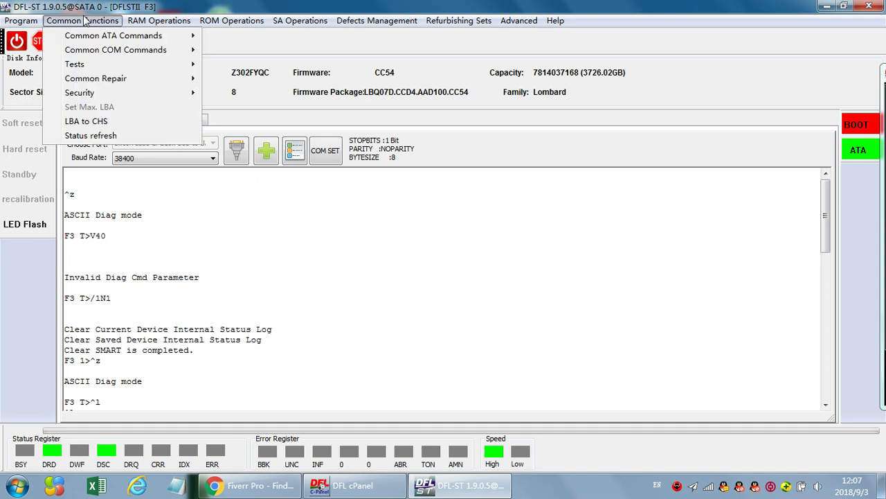
mouse_move(107, 82)
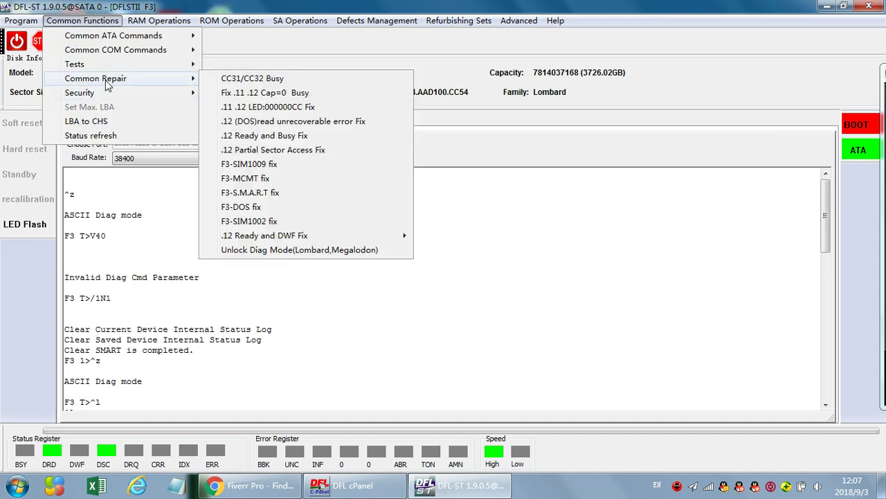
click(291, 251)
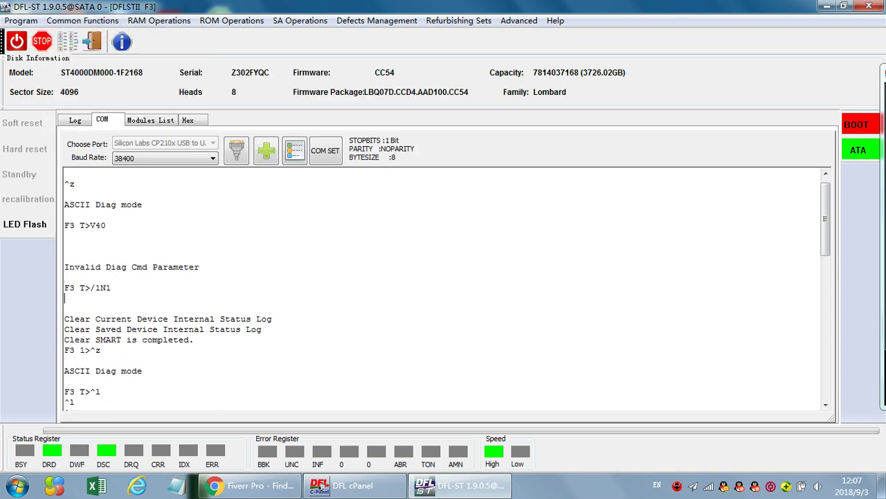
click(306, 22)
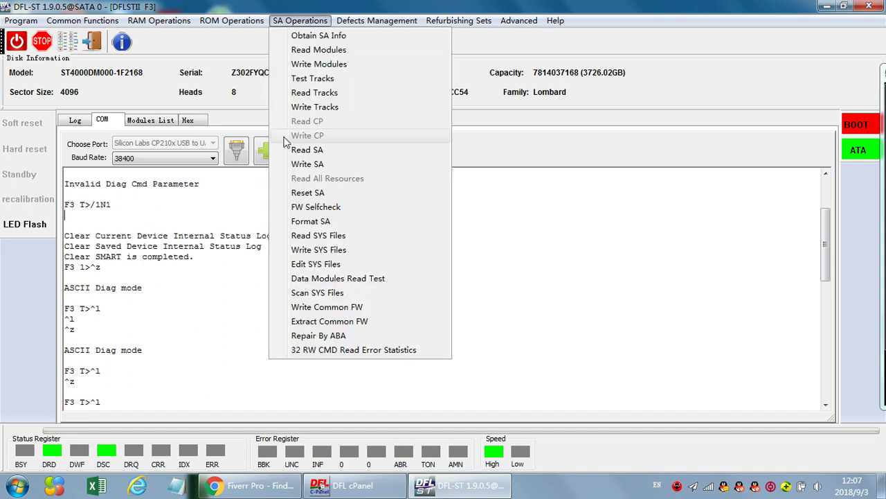
click(338, 236)
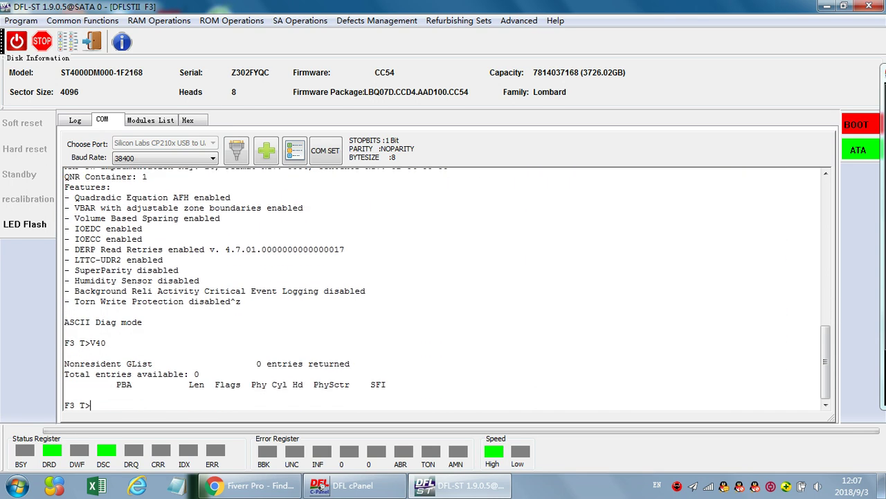
Step: Remove the stray 's' characters at F3 T> and send ^t to enter ESLIP mode
text(s)
key(BackSpace)
text(s)
key(BackSpace)
key(ctrl+t)
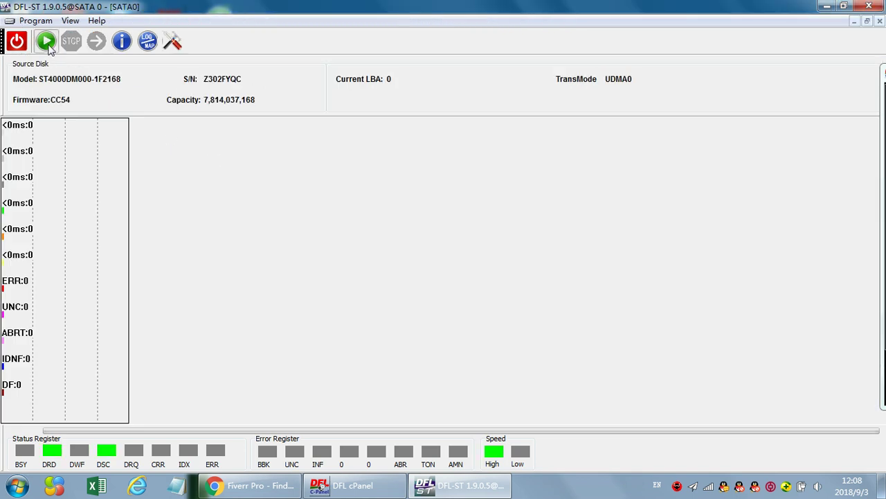
click(47, 45)
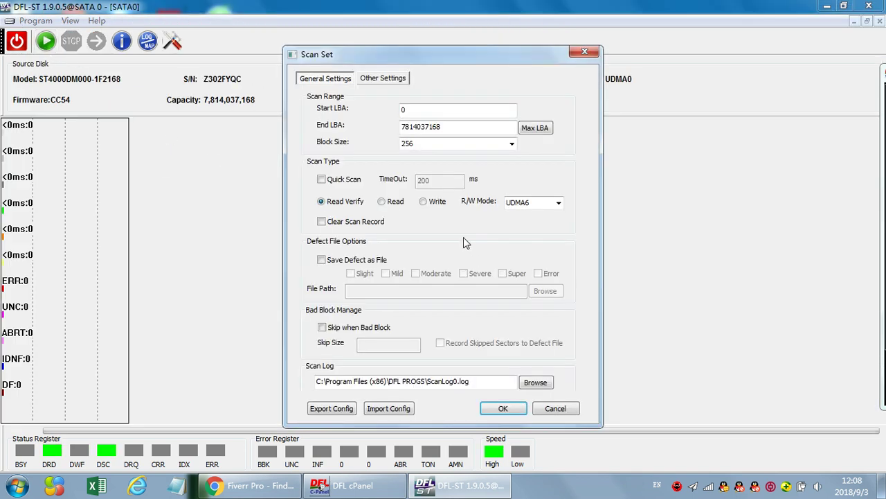
click(503, 408)
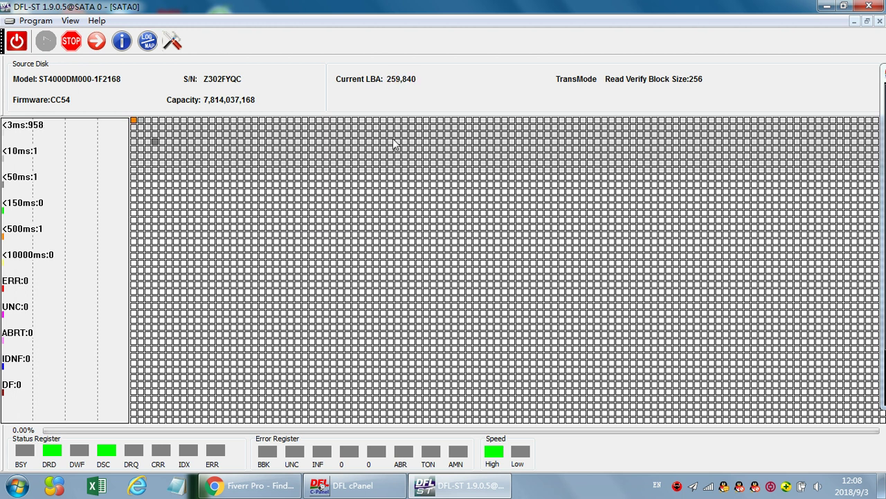
mouse_move(353, 239)
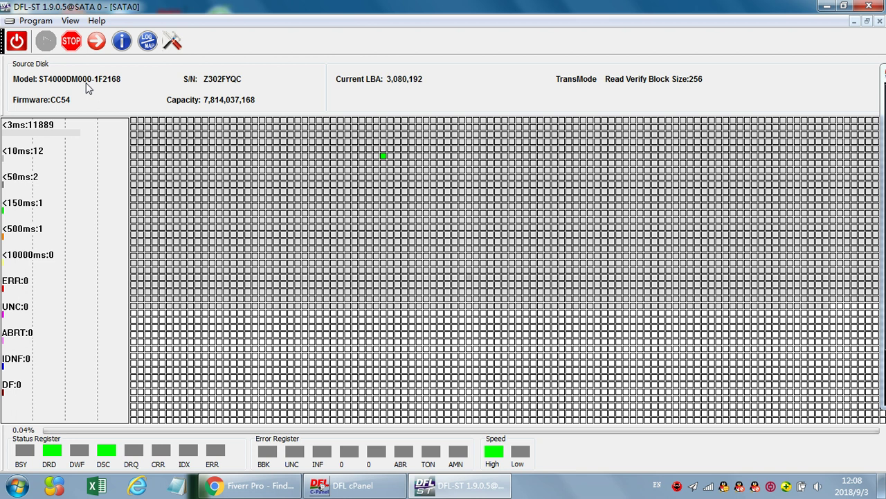
mouse_move(254, 187)
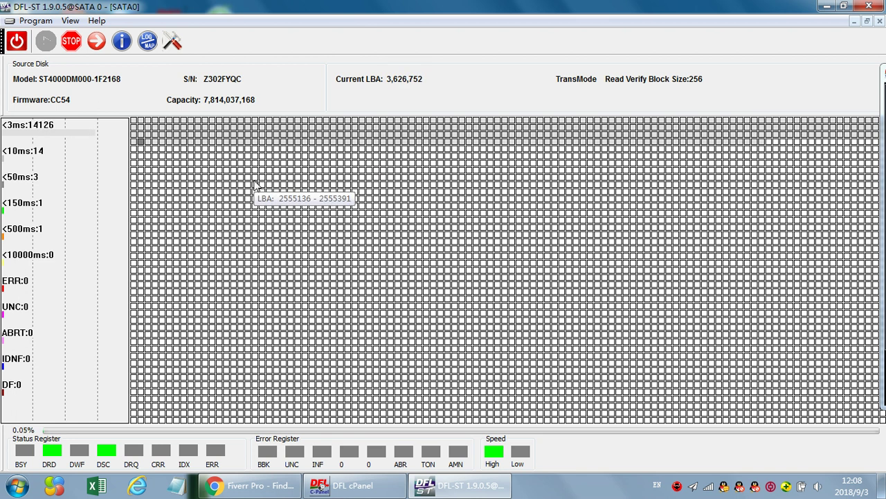